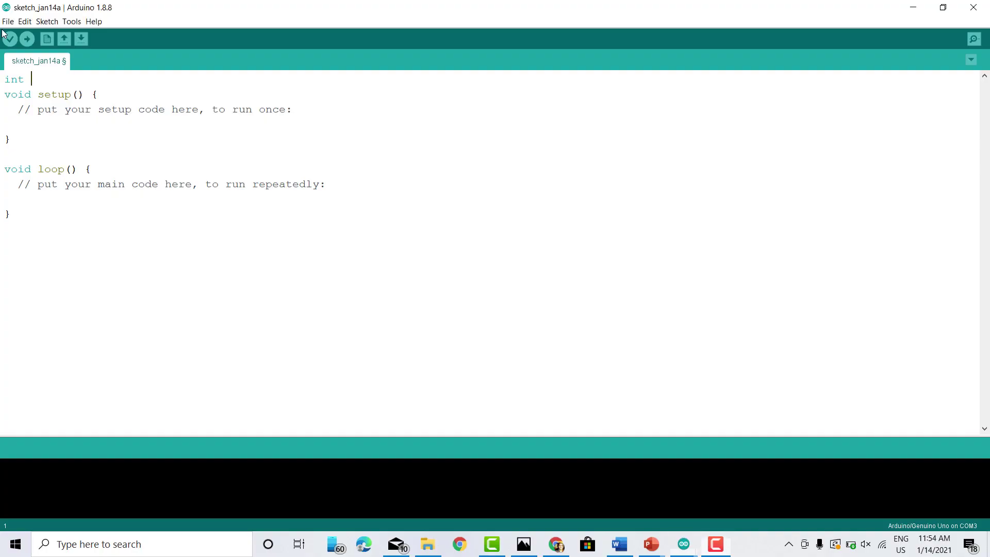
# Switch to the led_bluetooth window and highlight the pin 7 and read variable declarations.
pyautogui.click(8, 22)
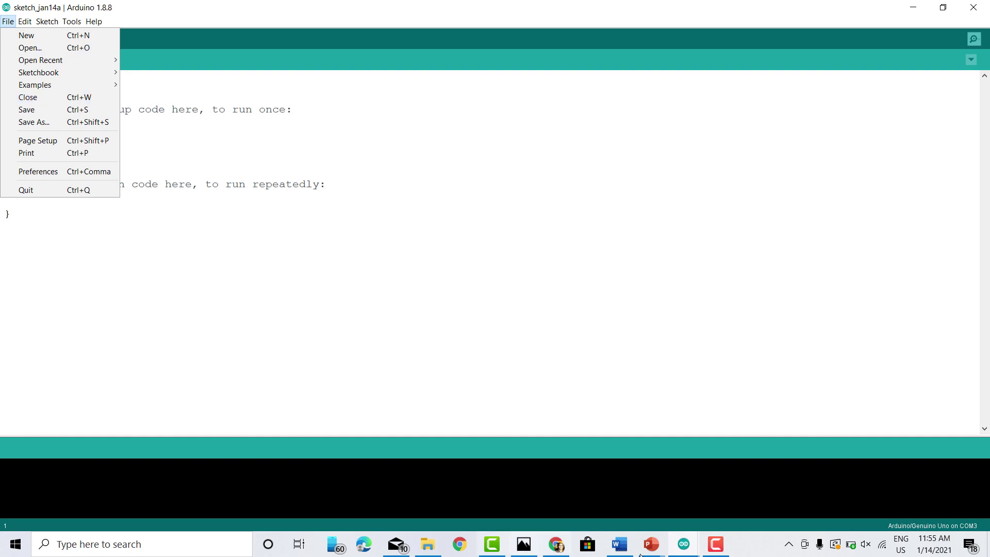
pyautogui.moveTo(683, 544)
pyautogui.click(736, 500)
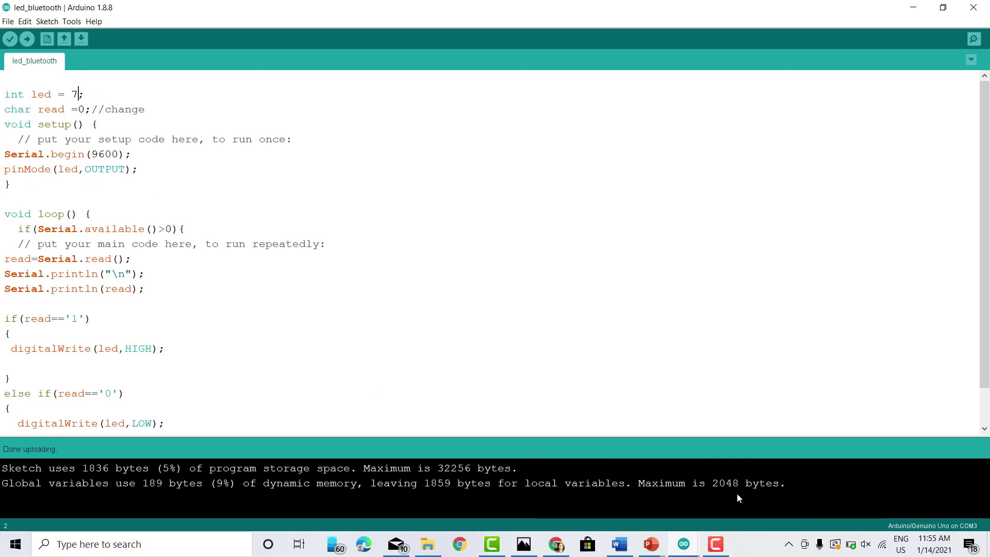
pyautogui.scroll(-1, 129, 235)
pyautogui.scroll(1, 60, 238)
pyautogui.moveTo(4, 93); pyautogui.dragTo(91, 101)
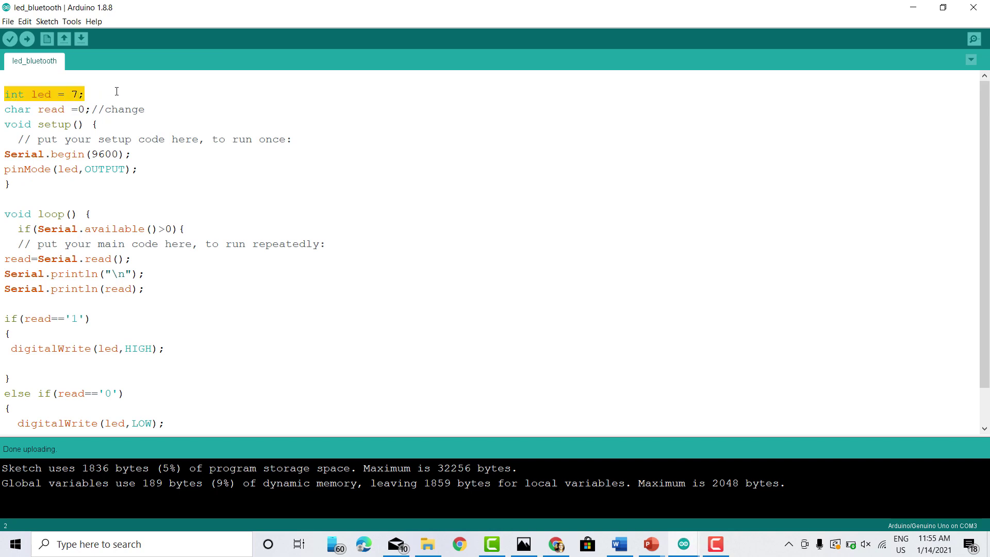
pyautogui.click(117, 92)
pyautogui.moveTo(7, 110); pyautogui.dragTo(146, 116)
pyautogui.click(145, 118)
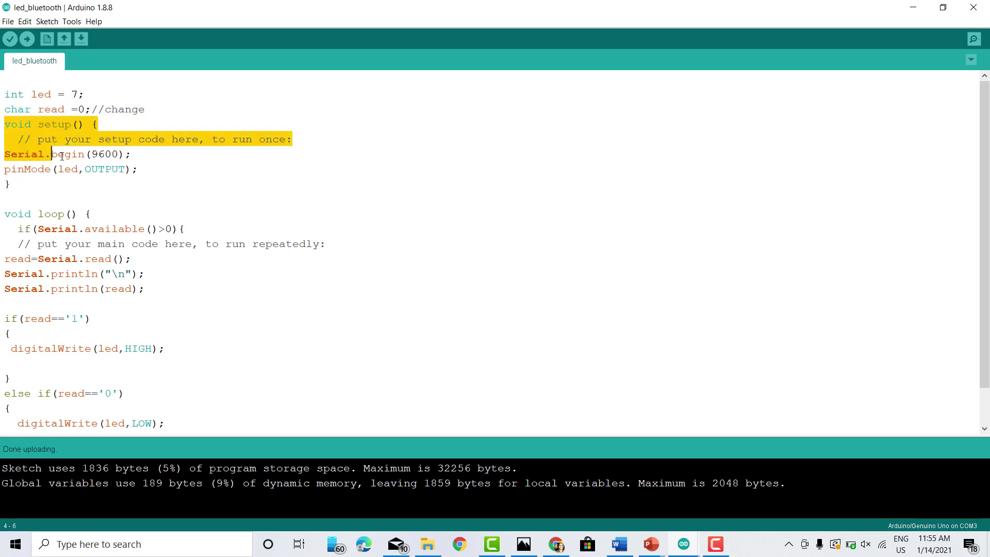
# Highlight the setup block with serial begin, then the serial read-and-print lines.
pyautogui.moveTo(6, 124); pyautogui.dragTo(135, 156)
pyautogui.click(138, 161)
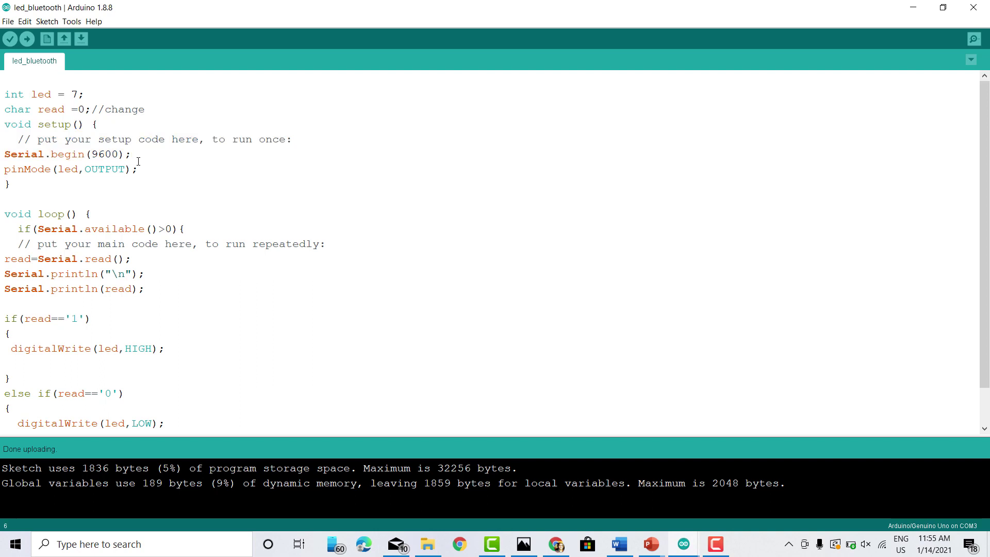
pyautogui.scroll(-1, 78, 167)
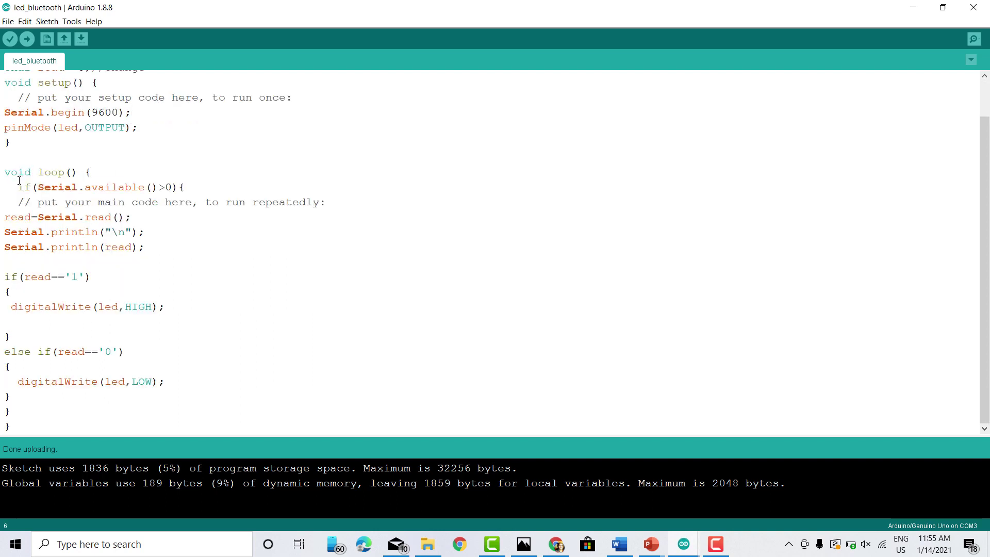
pyautogui.moveTo(51, 187)
pyautogui.mouseDown()
pyautogui.moveTo(137, 202)
pyautogui.moveTo(186, 187)
pyautogui.moveTo(4, 200)
pyautogui.moveTo(11, 194)
pyautogui.moveTo(39, 217)
pyautogui.moveTo(146, 246)
pyautogui.mouseUp()
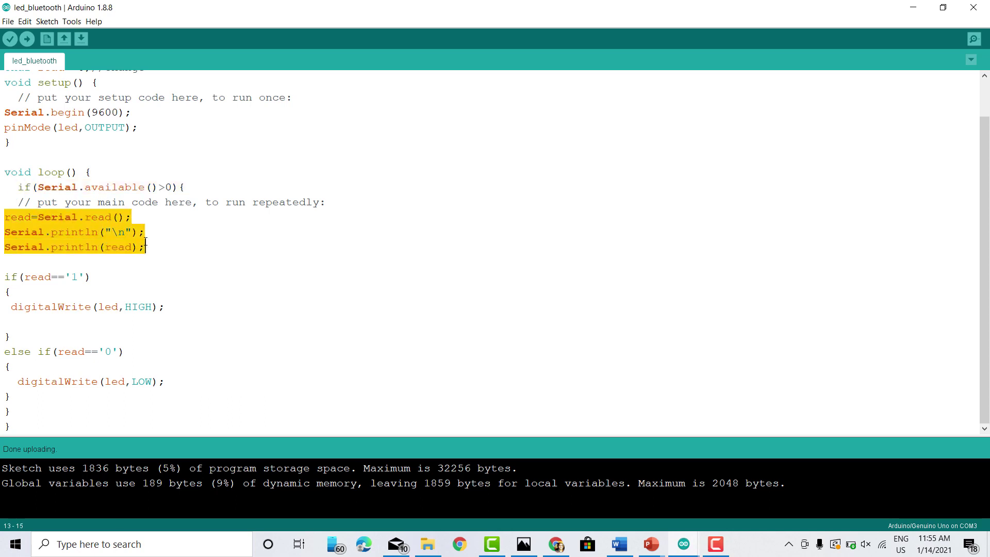
pyautogui.click(161, 246)
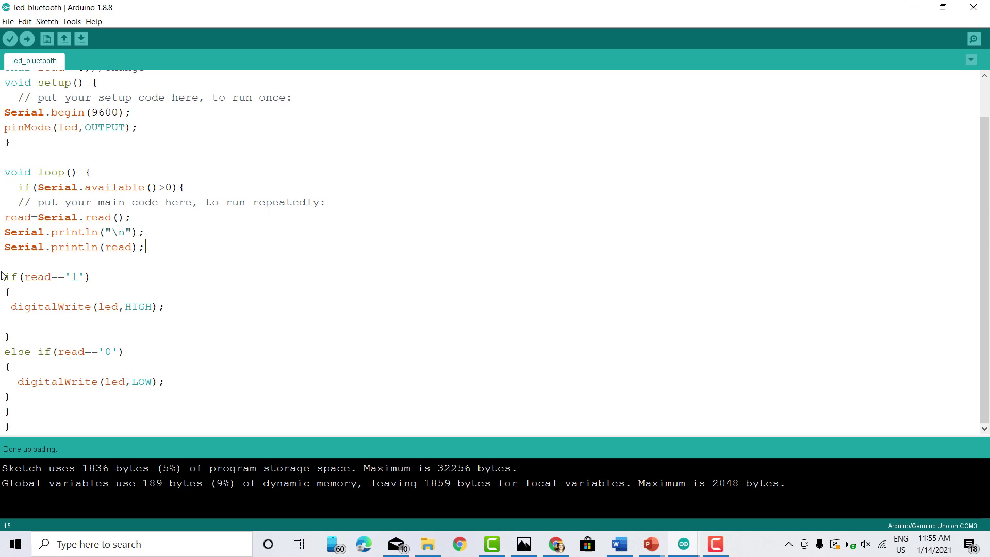
# Highlight the blocks that set pin 7 HIGH and LOW.
pyautogui.moveTo(6, 274)
pyautogui.mouseDown()
pyautogui.moveTo(146, 307)
pyautogui.moveTo(140, 329)
pyautogui.mouseUp()
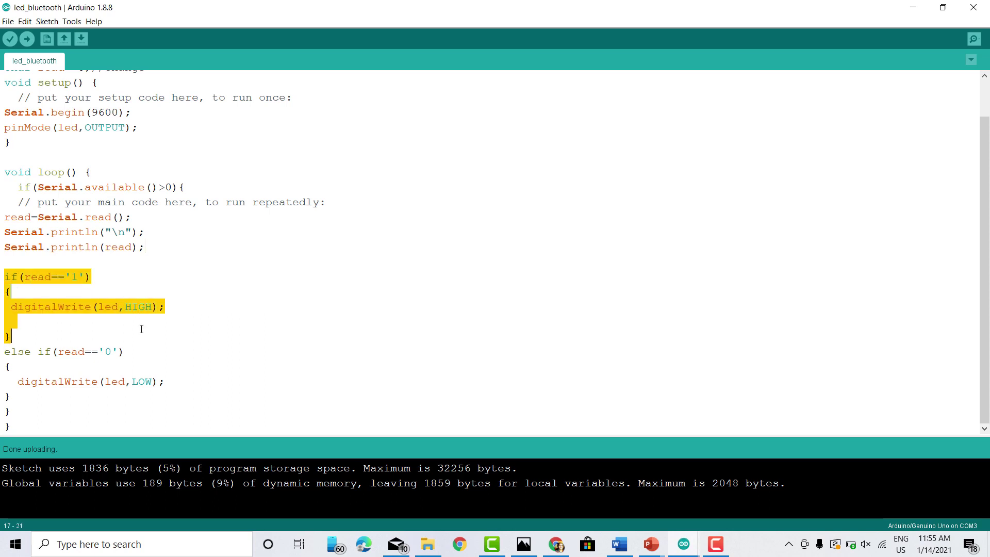
pyautogui.moveTo(4, 352); pyautogui.dragTo(126, 399)
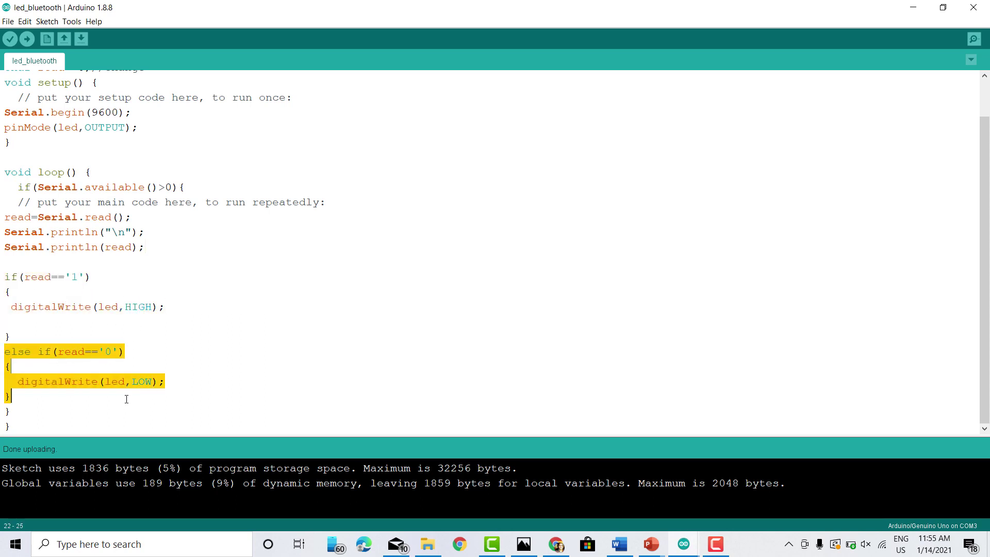
pyautogui.click(128, 396)
pyautogui.scroll(1, 68, 102)
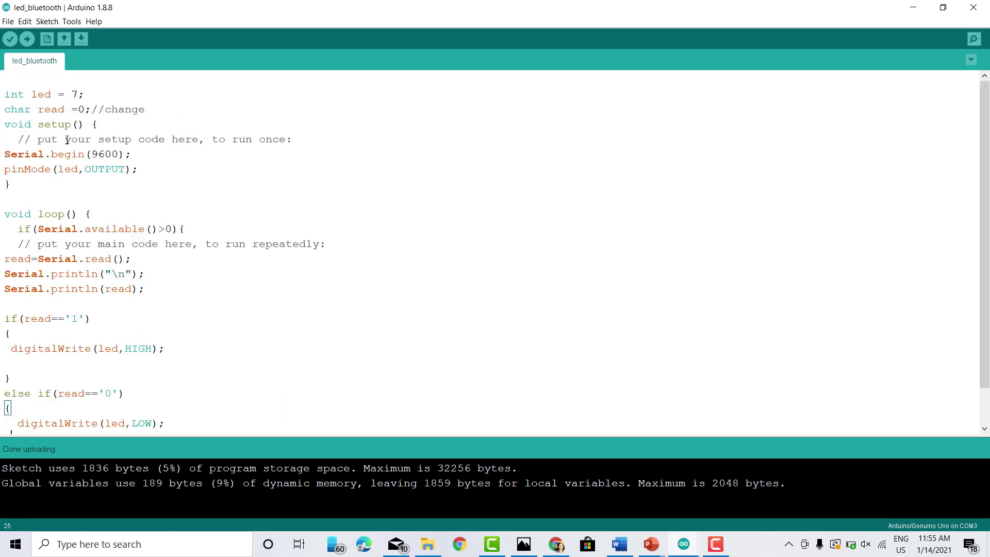
pyautogui.click(71, 22)
pyautogui.moveTo(132, 135)
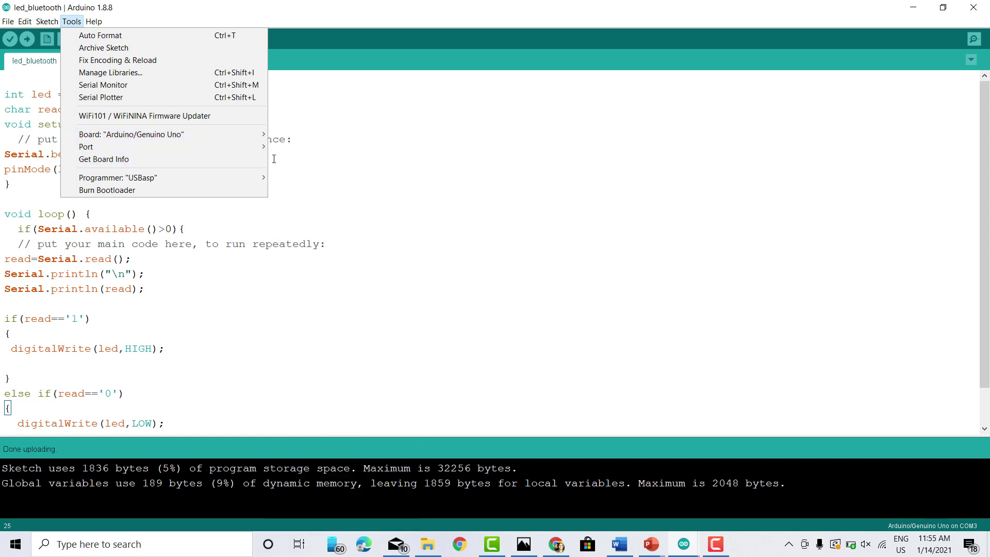
pyautogui.moveTo(86, 147)
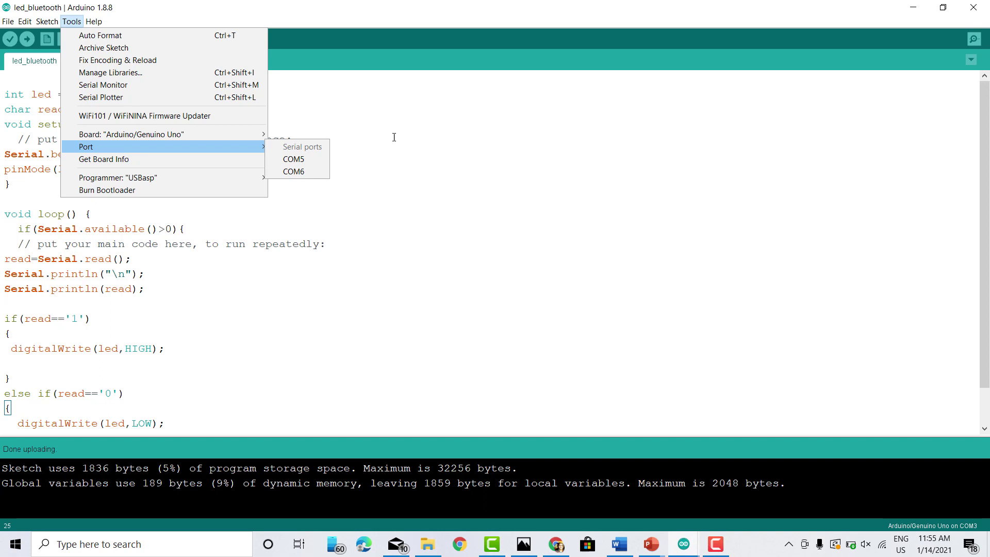
pyautogui.click(394, 137)
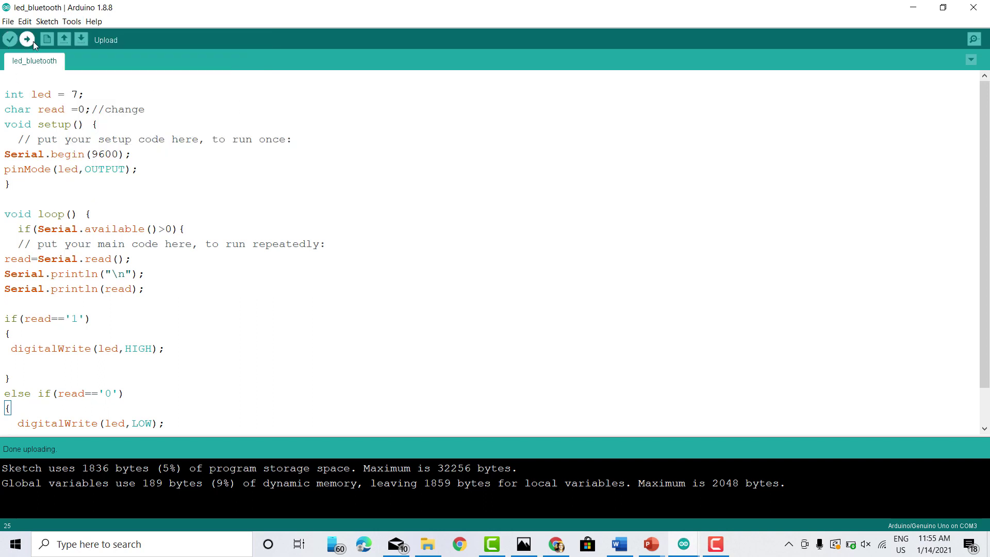
pyautogui.click(715, 544)
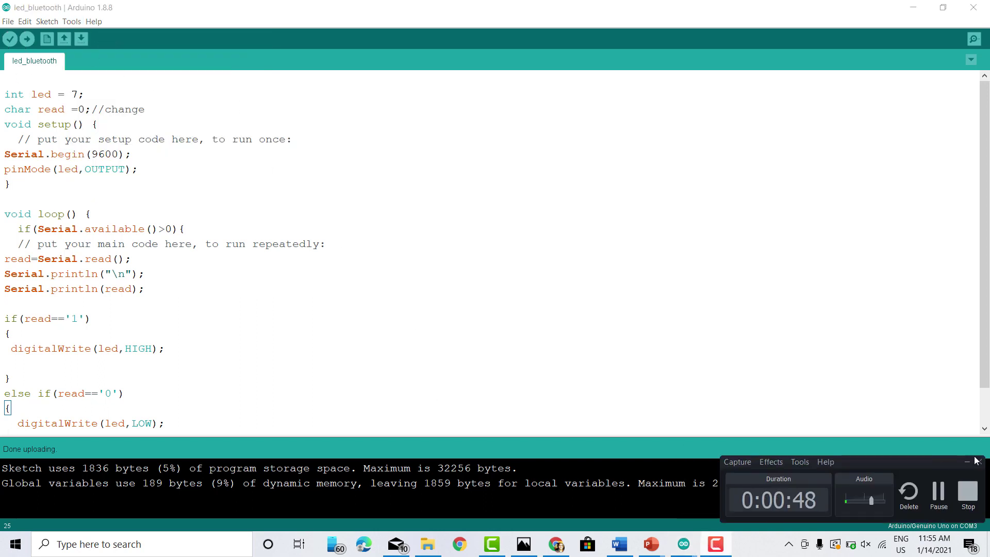